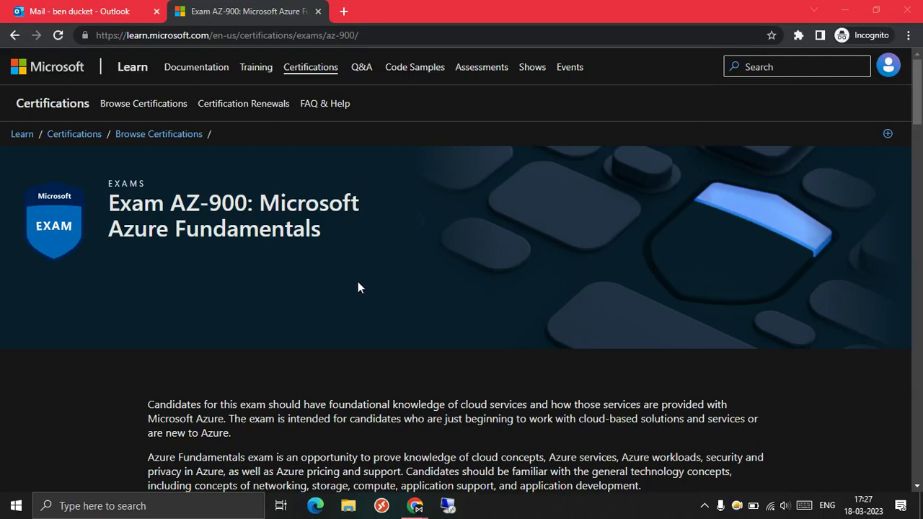
Check which account is signed in to the Outlook mailbox and which one to the AZ-900 exam page
{"action": "left_click", "coordinate": [100, 9]}
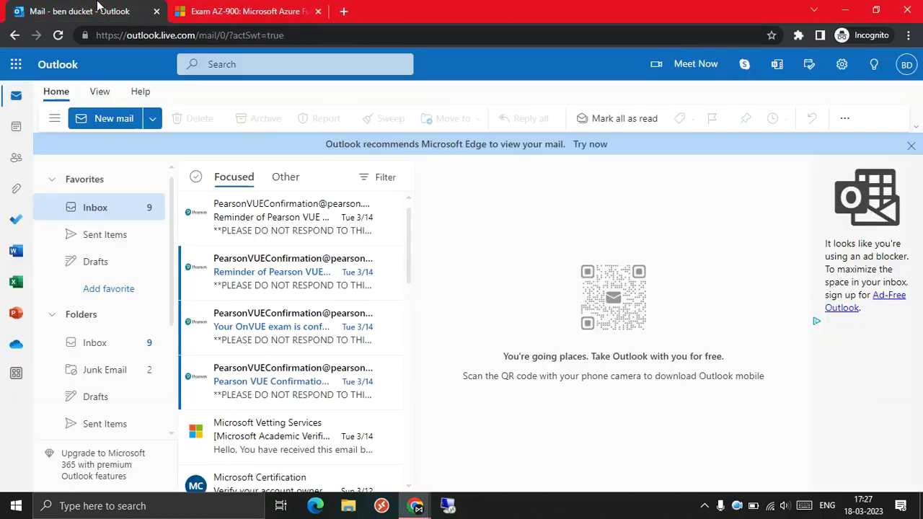
{"action": "left_click", "coordinate": [902, 69]}
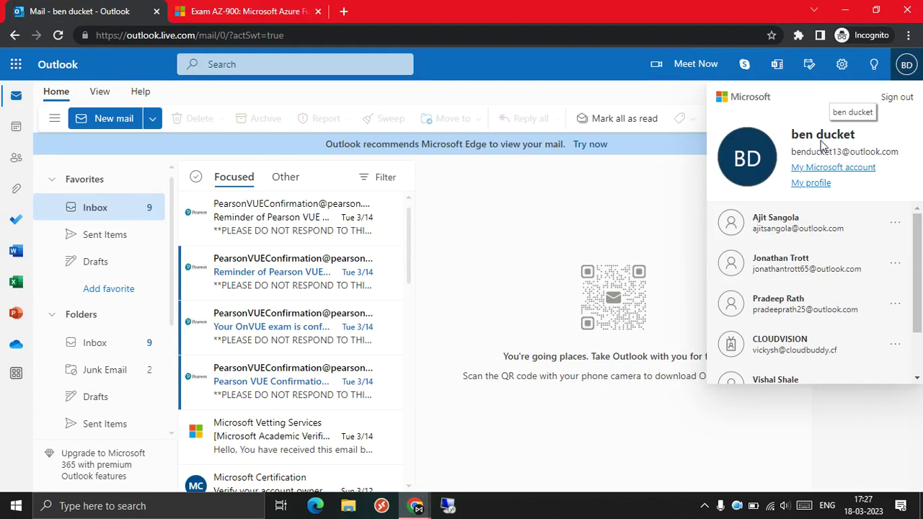
{"action": "left_click", "coordinate": [249, 11]}
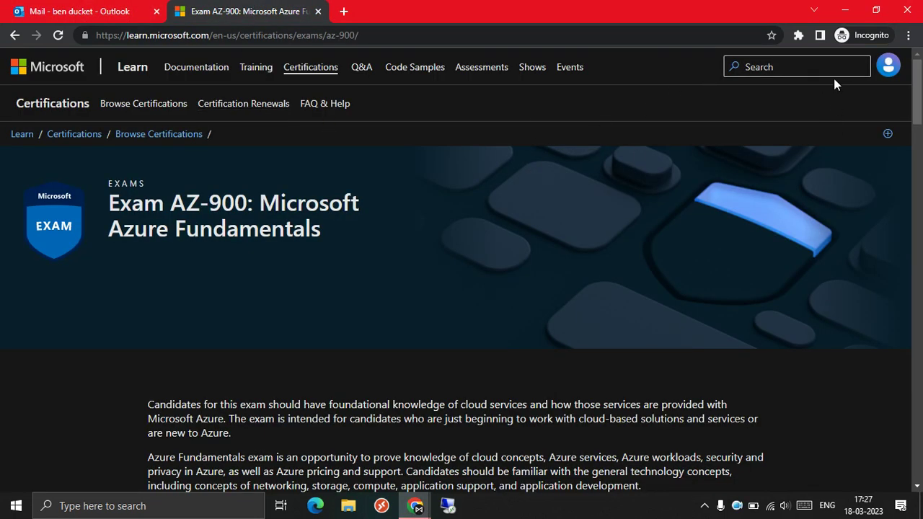
{"action": "left_click", "coordinate": [888, 66]}
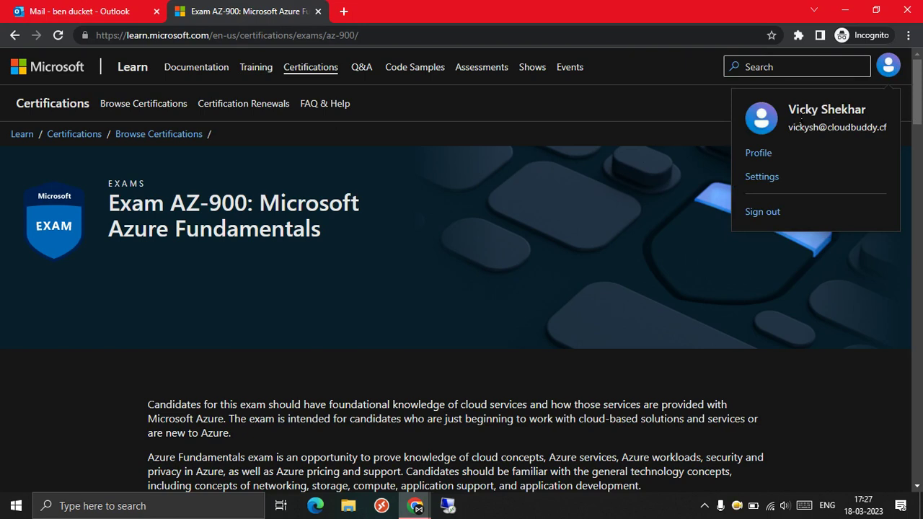
{"action": "left_click_drag", "start_coordinate": [789, 109], "coordinate": [869, 105]}
{"action": "left_click", "coordinate": [719, 167]}
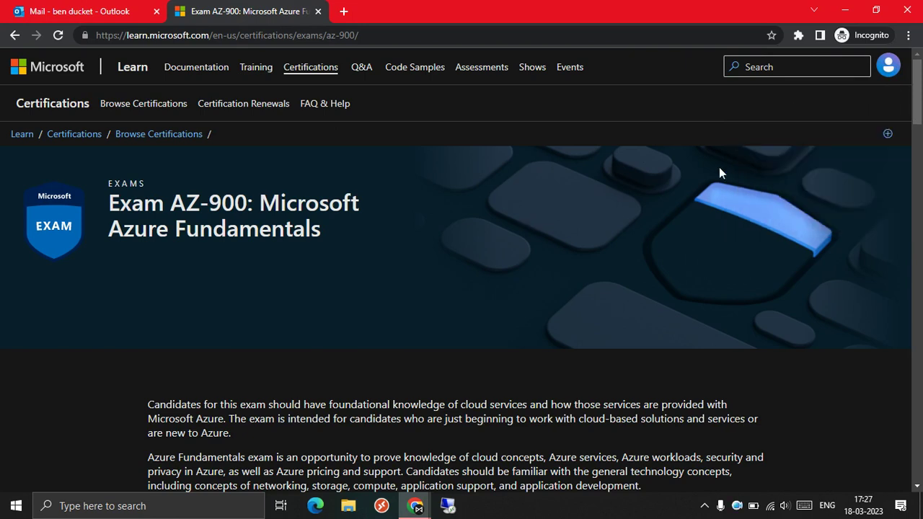
Start scheduling Exam AZ-900 with Pearson VUE and go to the Discounts step of the exam registration
{"action": "scroll", "coordinate": [413, 274], "scroll_direction": "down", "scroll_amount": 5}
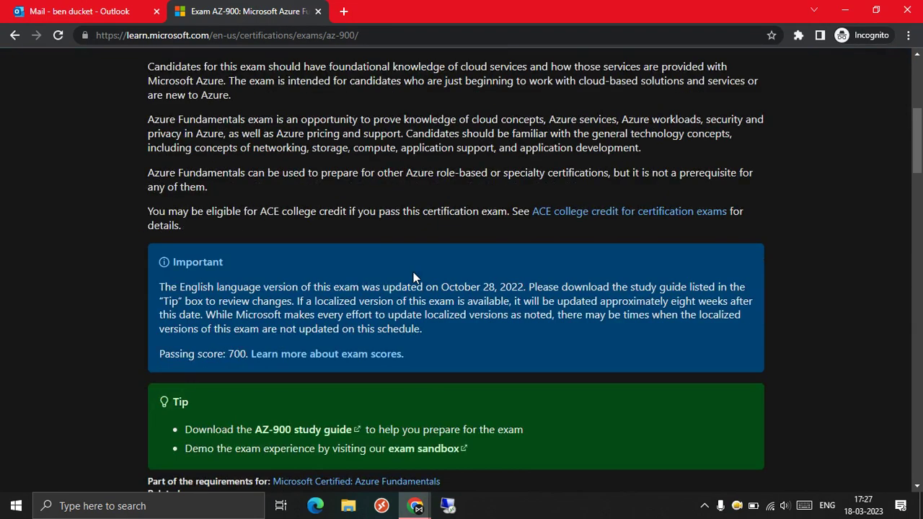
{"action": "scroll", "coordinate": [413, 272], "scroll_direction": "down", "scroll_amount": 5}
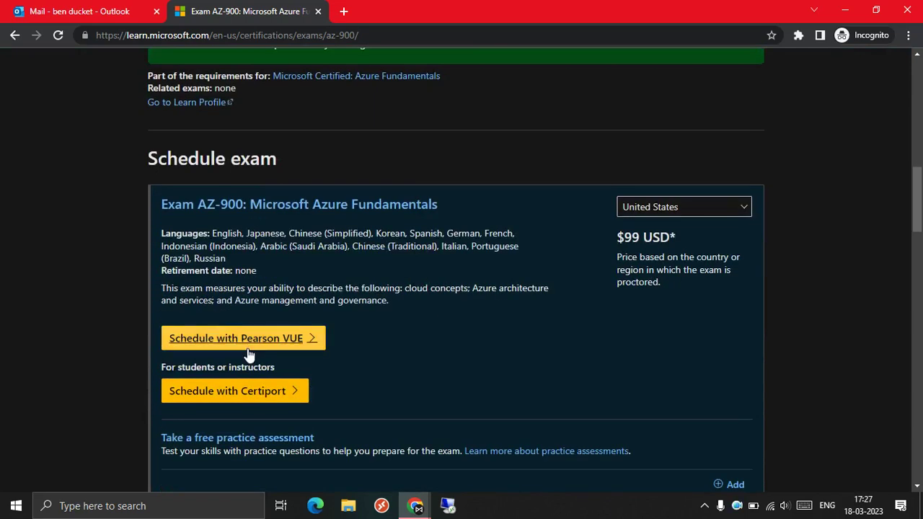
{"action": "left_click", "coordinate": [260, 340]}
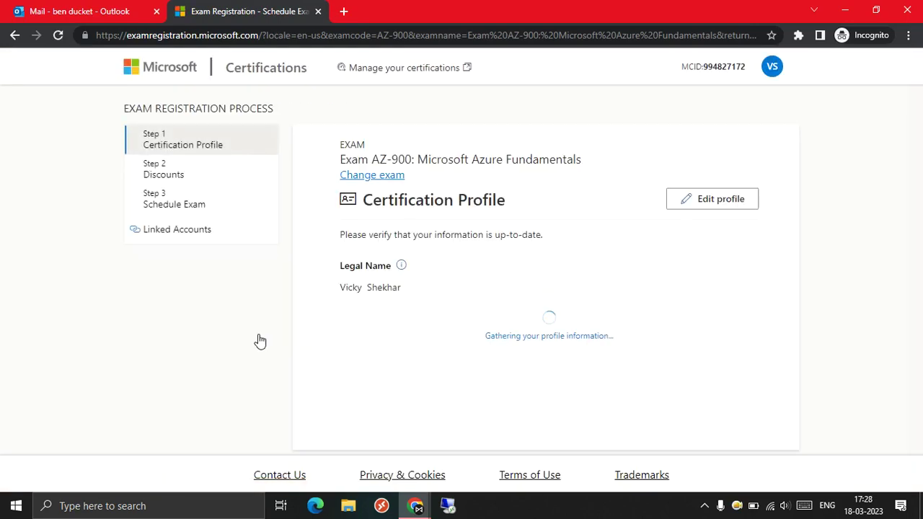
{"action": "left_click", "coordinate": [185, 178]}
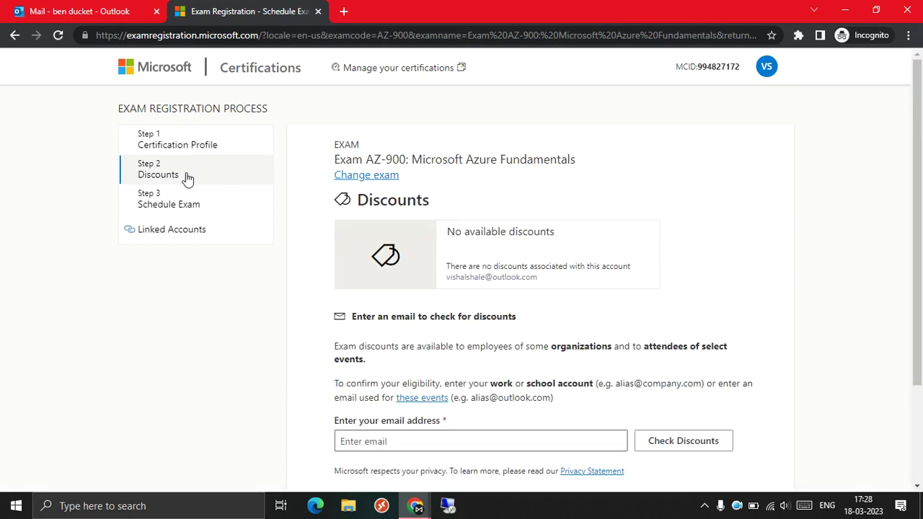
View the signed-in certification account, and check for exam discounts with the Outlook mailbox's e-mail address
{"action": "left_click", "coordinate": [779, 68]}
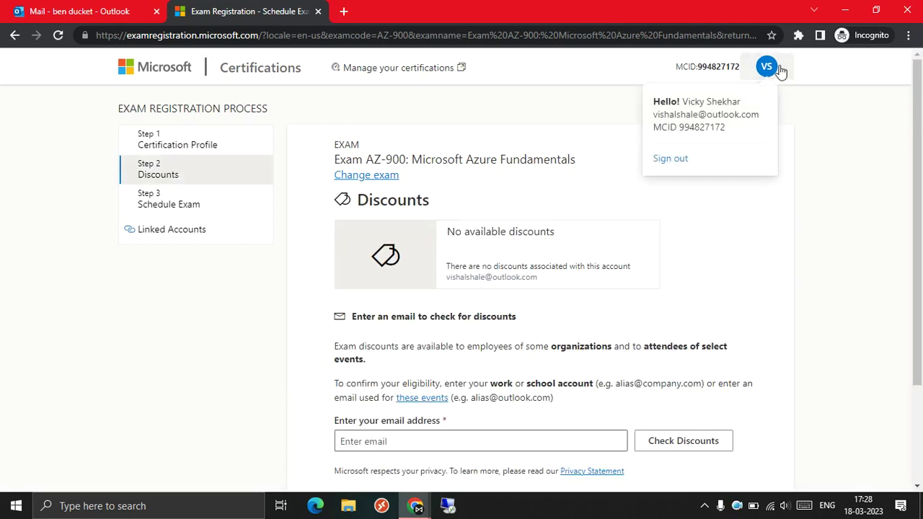
{"action": "left_click", "coordinate": [690, 256]}
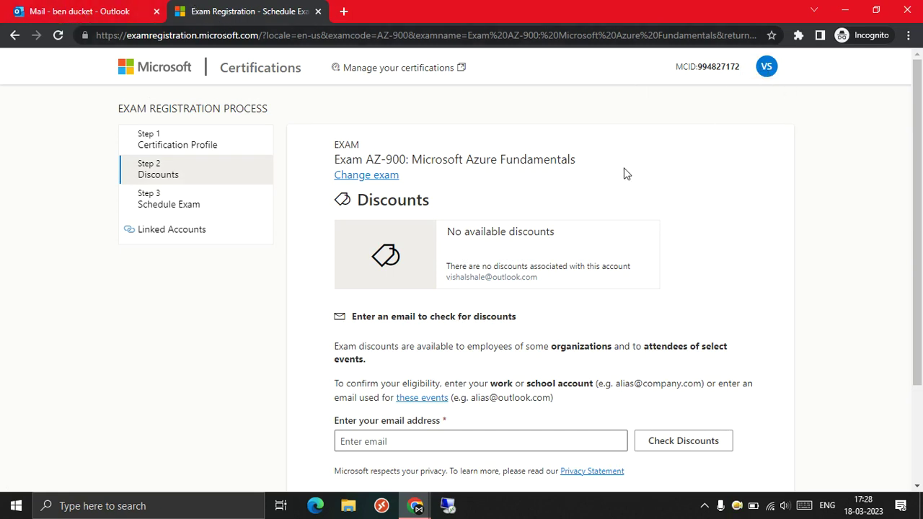
{"action": "left_click", "coordinate": [419, 441]}
{"action": "left_click", "coordinate": [455, 443]}
{"action": "right_click", "coordinate": [453, 443]}
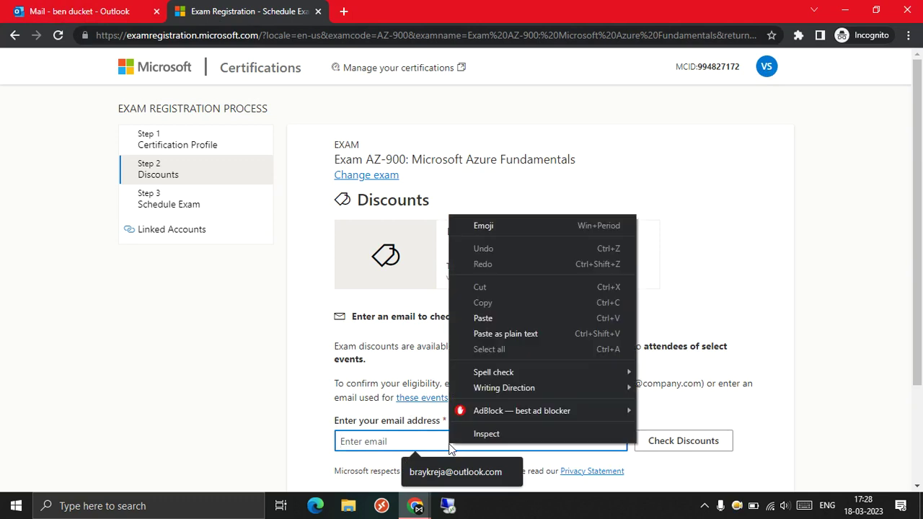
{"action": "left_click", "coordinate": [484, 316]}
{"action": "scroll", "coordinate": [554, 339], "scroll_direction": "down", "scroll_amount": 1}
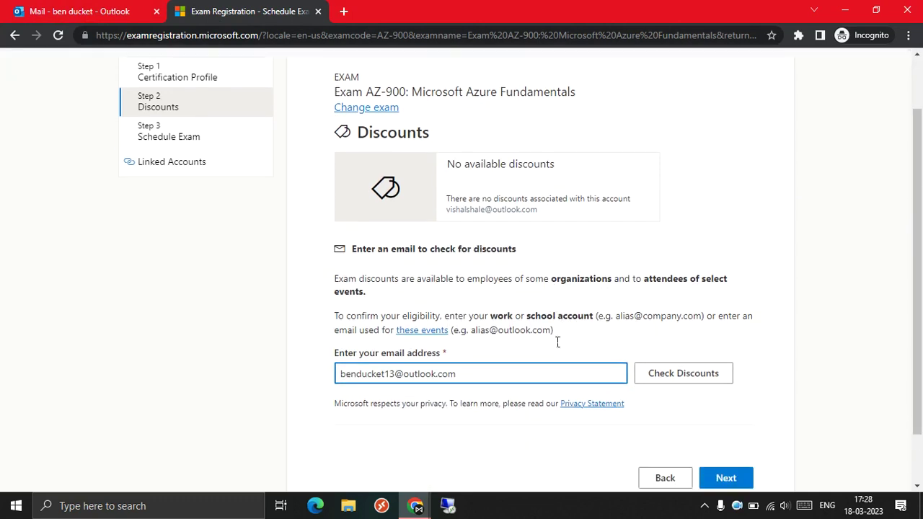
{"action": "left_click", "coordinate": [662, 380]}
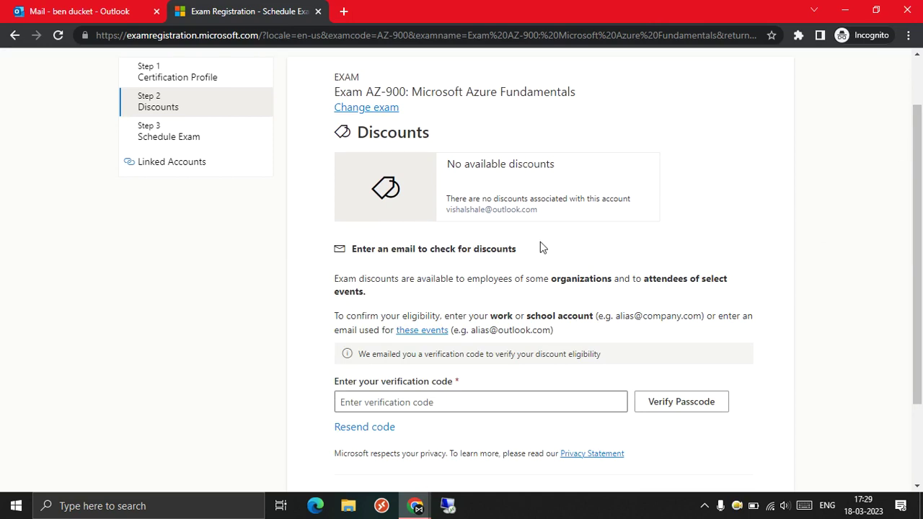
Open the newest Microsoft Certification e-mail about verifying account ownership in Outlook and copy its verification code
{"action": "scroll", "coordinate": [542, 247], "scroll_direction": "up", "scroll_amount": 1}
{"action": "scroll", "coordinate": [540, 248], "scroll_direction": "down", "scroll_amount": 2}
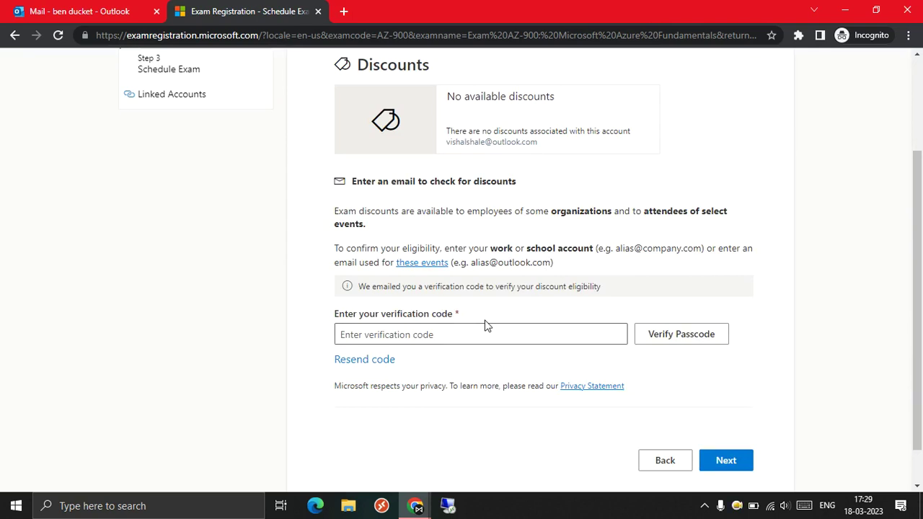
{"action": "key", "text": "ctrl+shift+Tab"}
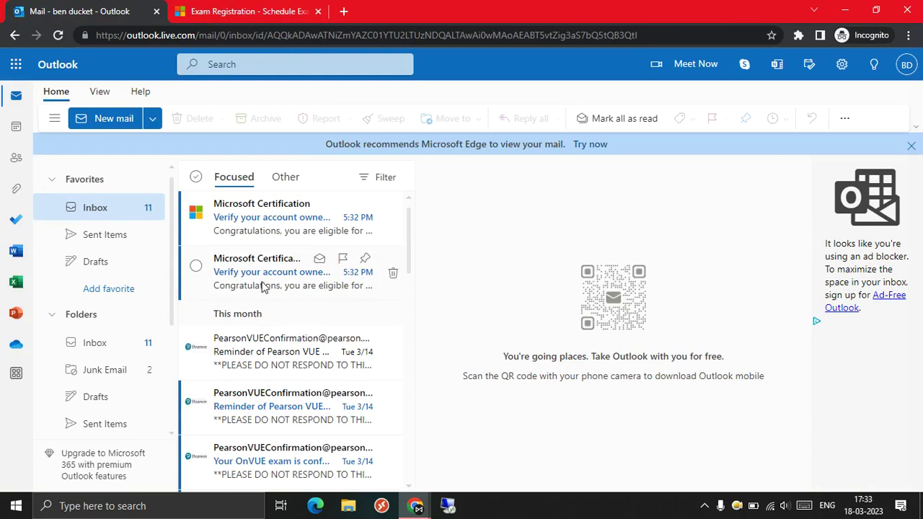
{"action": "left_click", "coordinate": [271, 220]}
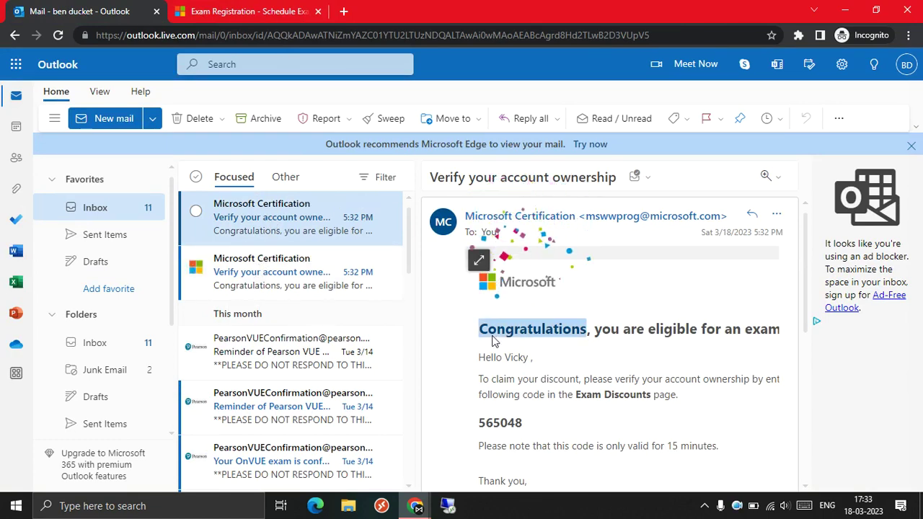
{"action": "left_click_drag", "start_coordinate": [651, 335], "coordinate": [760, 339]}
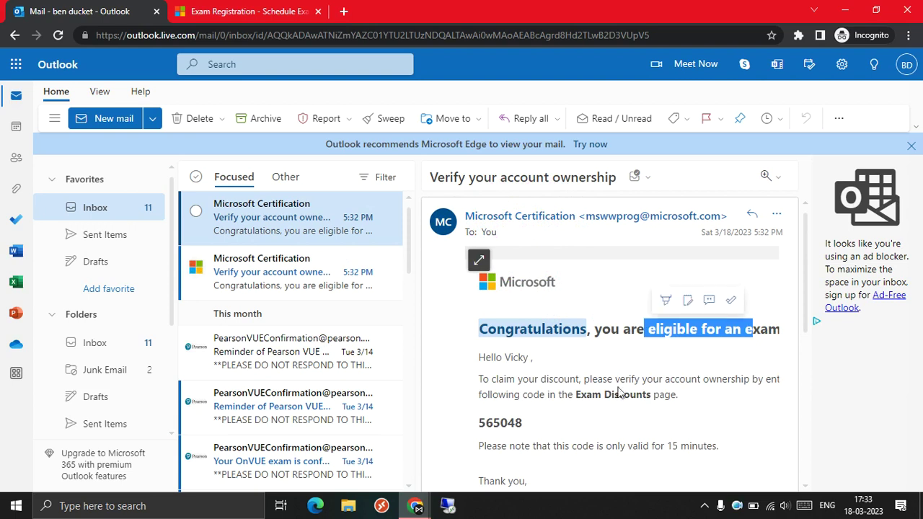
{"action": "scroll", "coordinate": [620, 382], "scroll_direction": "down", "scroll_amount": 1}
{"action": "double_click", "coordinate": [504, 356]}
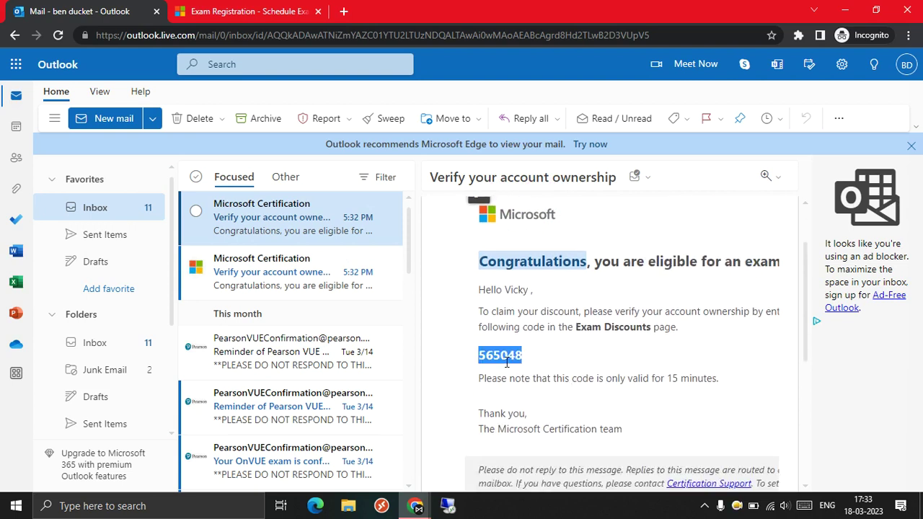
{"action": "right_click", "coordinate": [497, 354]}
{"action": "left_click", "coordinate": [519, 369]}
Paste the verification code into the exam discounts page, verify it and agree to link the two accounts
{"action": "left_click", "coordinate": [209, 11]}
{"action": "left_click", "coordinate": [417, 334]}
{"action": "right_click", "coordinate": [415, 334]}
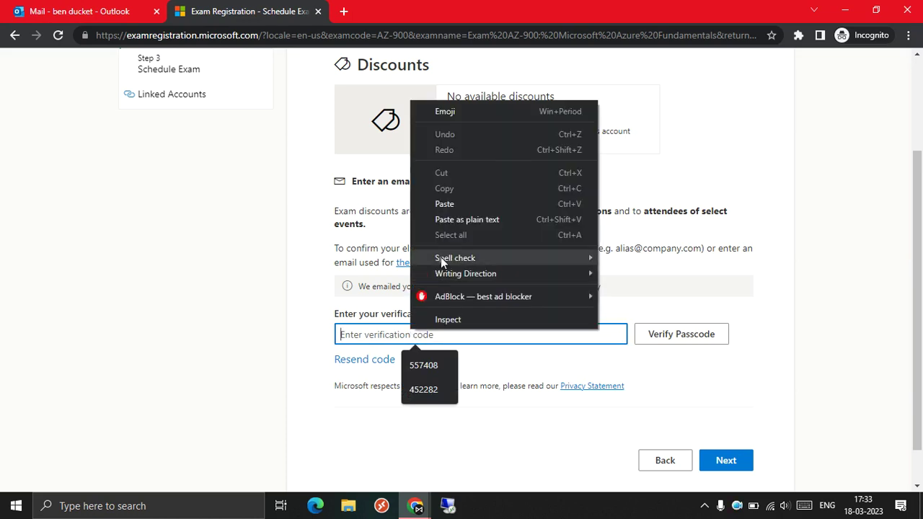
{"action": "left_click", "coordinate": [443, 203]}
{"action": "left_click", "coordinate": [681, 336]}
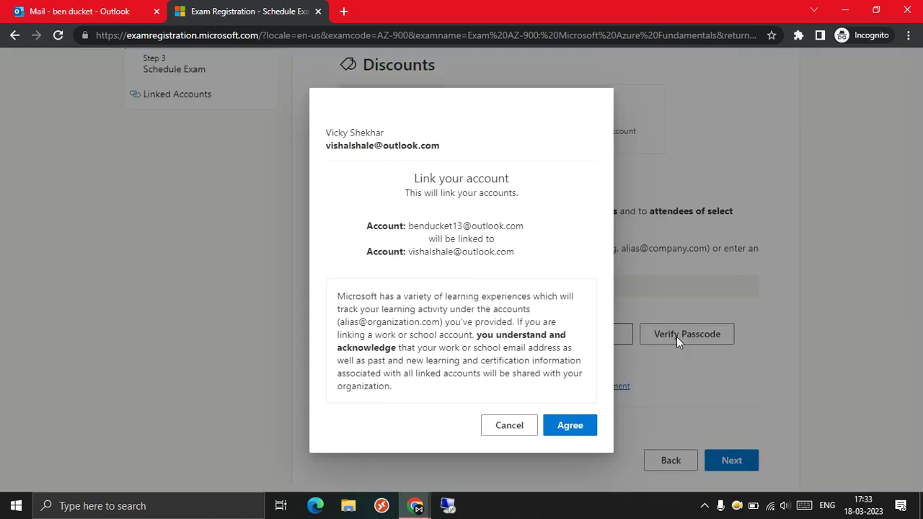
{"action": "left_click", "coordinate": [571, 432]}
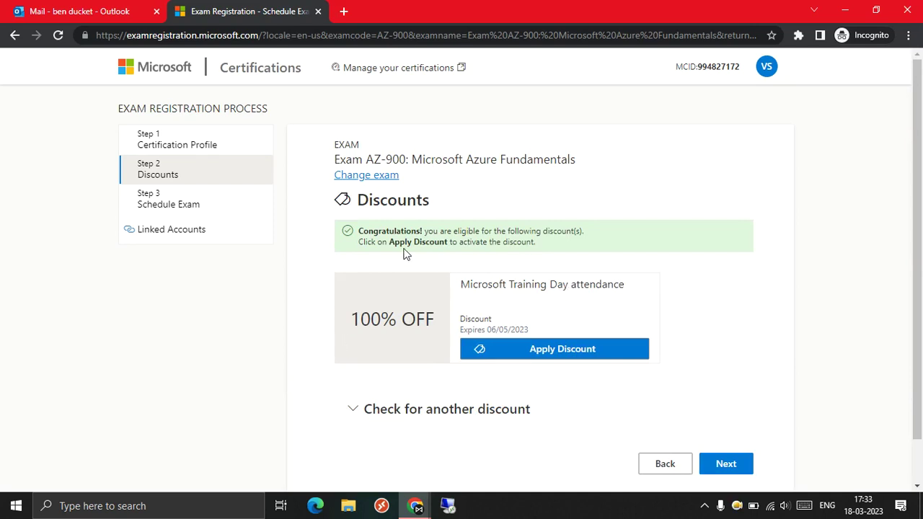
Compare the Outlook mailbox account with the account signed in to the exam registration page
{"action": "left_click", "coordinate": [93, 11]}
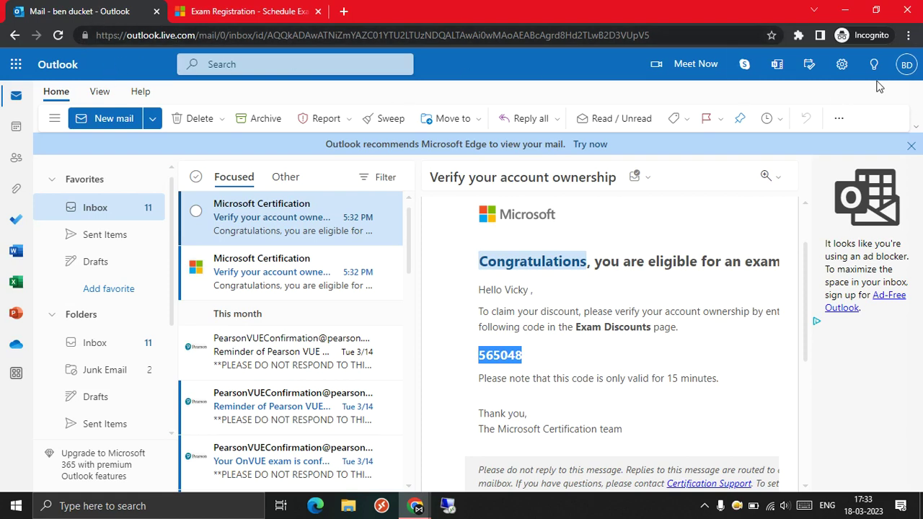
{"action": "left_click", "coordinate": [224, 14]}
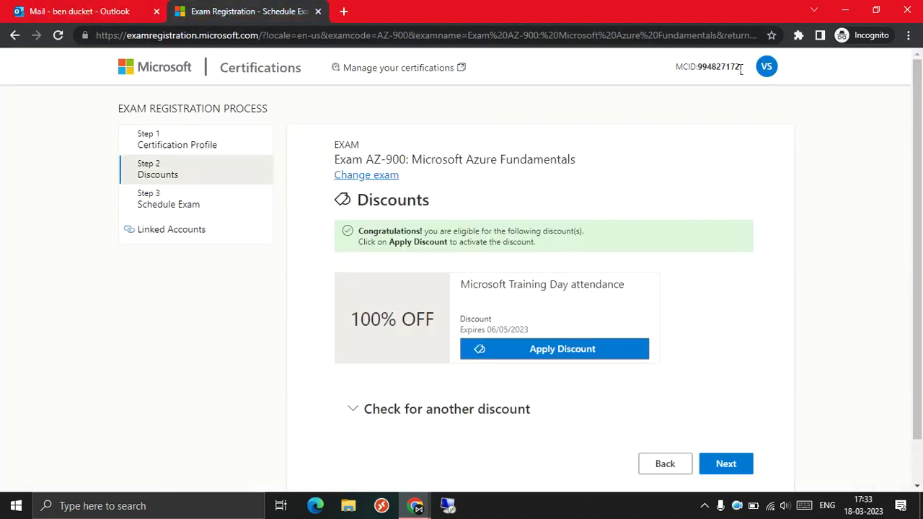
{"action": "left_click", "coordinate": [769, 69]}
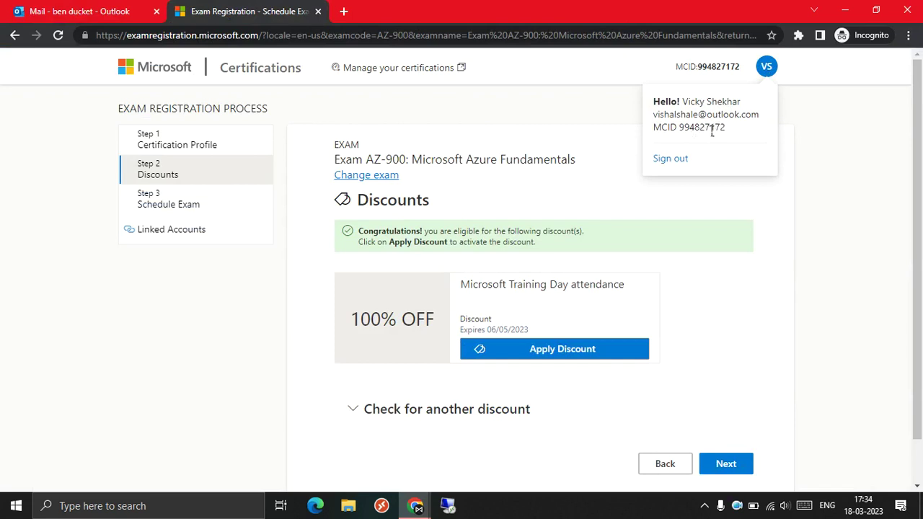
{"action": "left_click", "coordinate": [857, 201]}
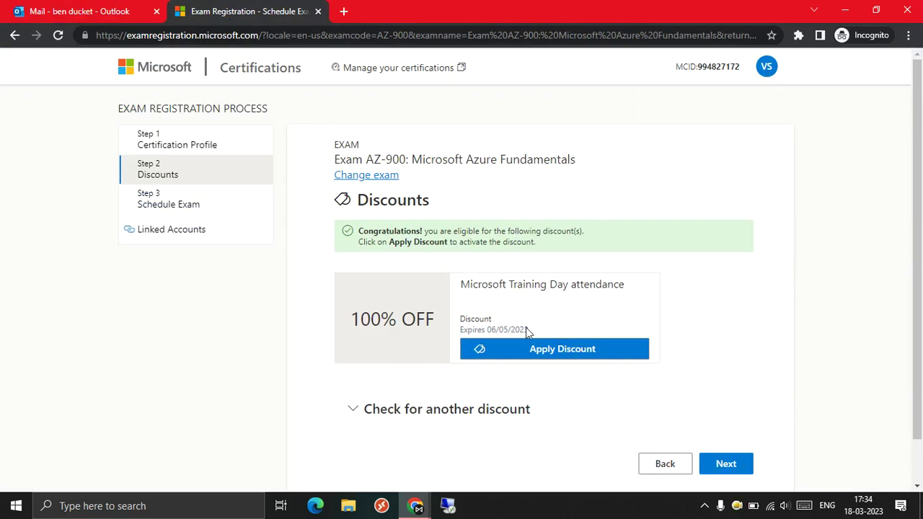
Apply the 100% off Microsoft Training Day attendance discount and continue to scheduling with Pearson VUE
{"action": "scroll", "coordinate": [540, 315], "scroll_direction": "down", "scroll_amount": 1}
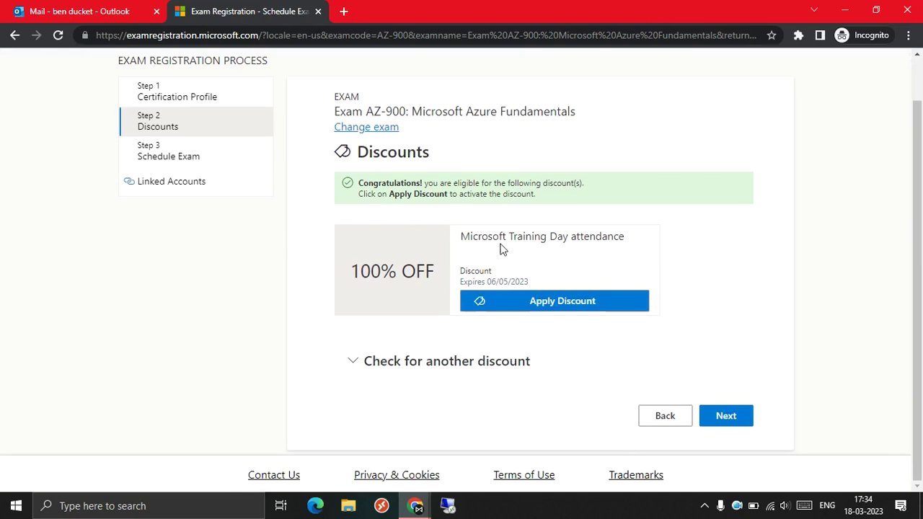
{"action": "left_click", "coordinate": [536, 310]}
{"action": "left_click", "coordinate": [536, 310]}
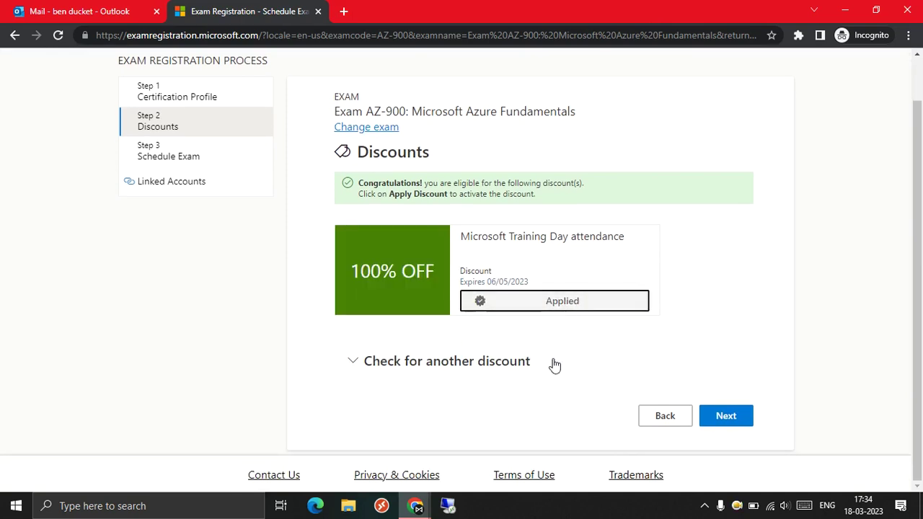
{"action": "left_click", "coordinate": [747, 425]}
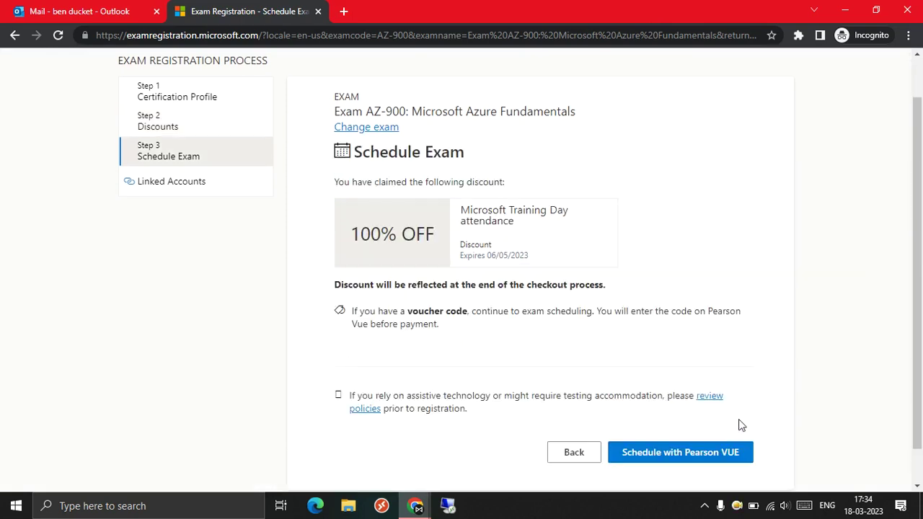
{"action": "left_click", "coordinate": [678, 459]}
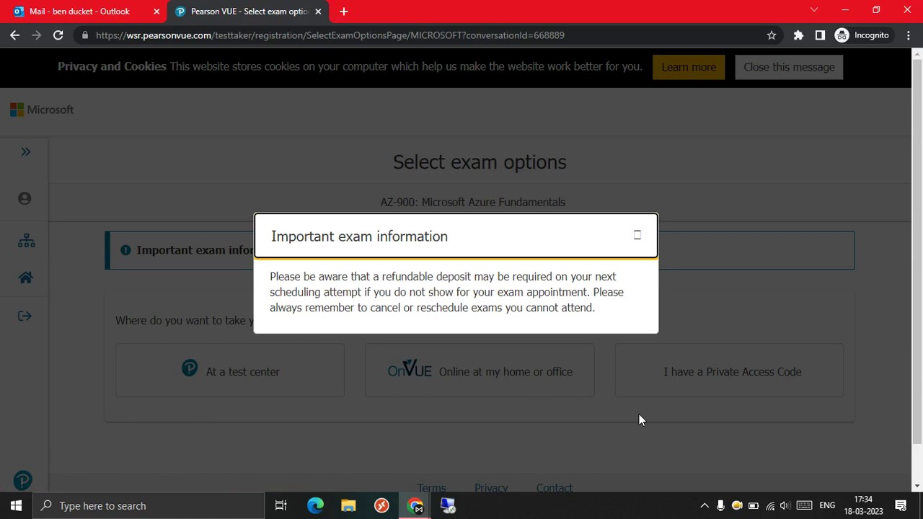
Dismiss the important exam information notice and choose to take the exam online at home or office with OnVUE
{"action": "left_click", "coordinate": [637, 237]}
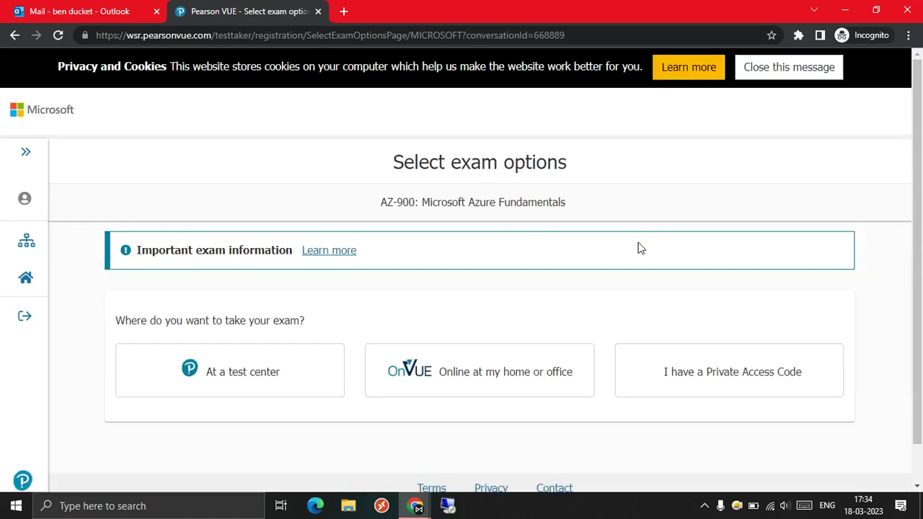
{"action": "left_click", "coordinate": [521, 387]}
{"action": "left_click", "coordinate": [835, 395]}
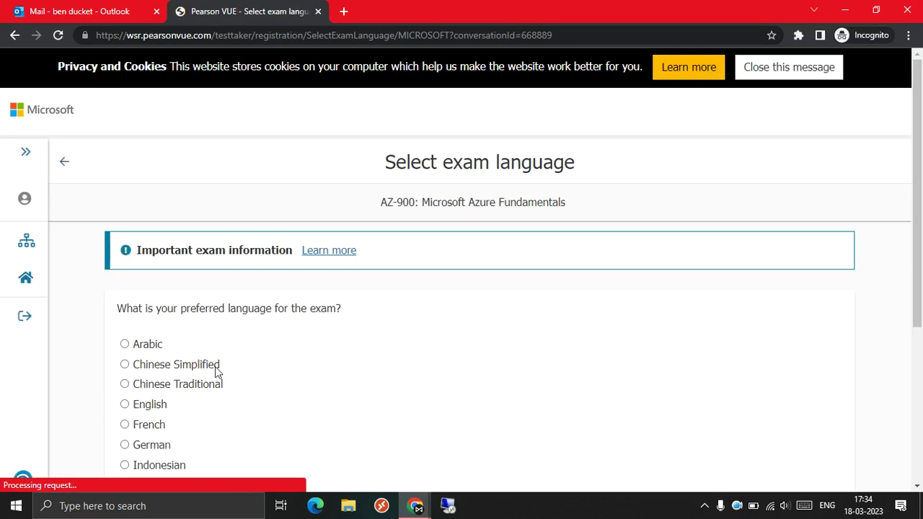
Choose English as the preferred exam language and continue to the additional information page
{"action": "scroll", "coordinate": [173, 361], "scroll_direction": "down", "scroll_amount": 1}
{"action": "left_click", "coordinate": [149, 336]}
{"action": "scroll", "coordinate": [661, 348], "scroll_direction": "down", "scroll_amount": 3}
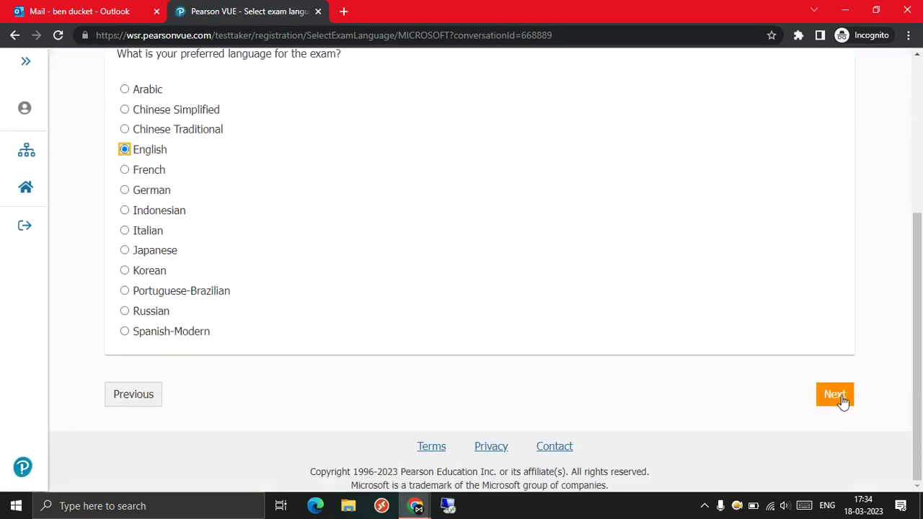
{"action": "left_click", "coordinate": [838, 398]}
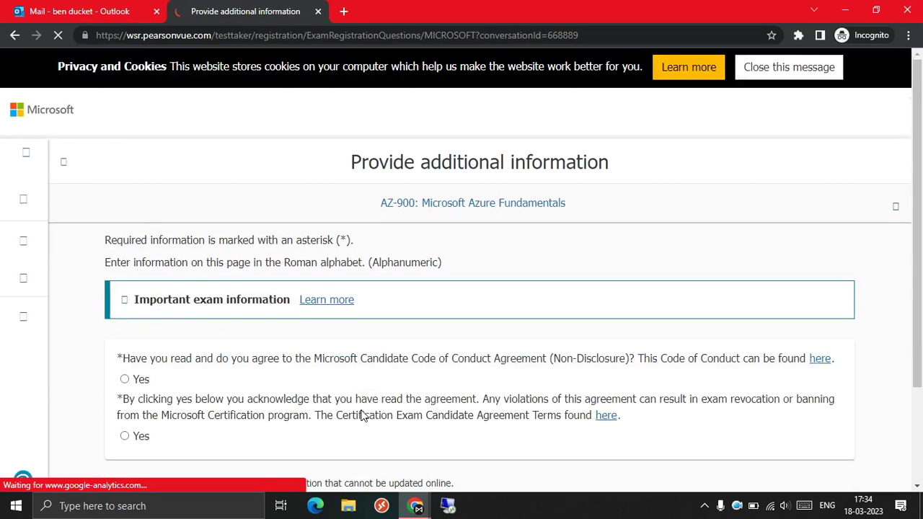
Answer Yes to the Candidate Code of Conduct and the exam agreement terms, and continue to the online exam policies
{"action": "scroll", "coordinate": [325, 397], "scroll_direction": "down", "scroll_amount": 1}
{"action": "scroll", "coordinate": [284, 383], "scroll_direction": "down", "scroll_amount": 1}
{"action": "left_click", "coordinate": [137, 256]}
{"action": "left_click", "coordinate": [134, 312]}
{"action": "left_click", "coordinate": [841, 395]}
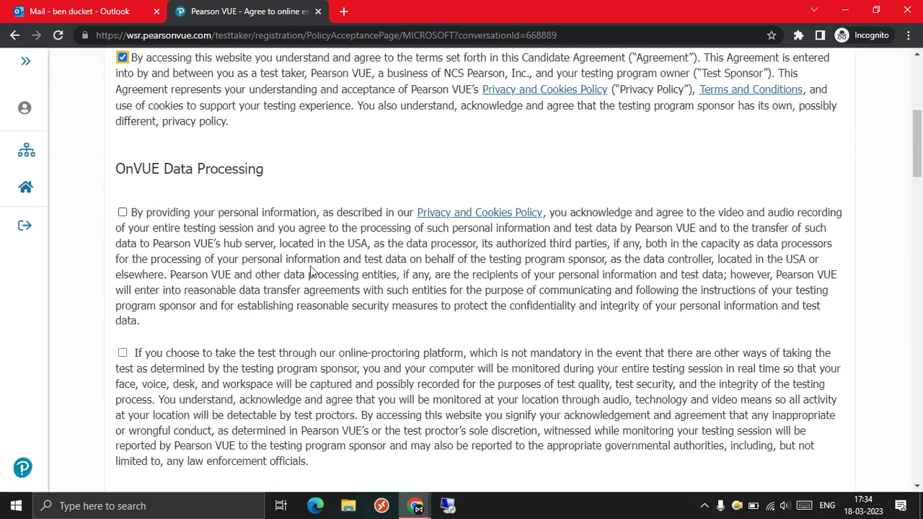
Accept both OnVUE Data Processing terms, covering personal data and online monitoring, and the Third Party Prohibition terms
{"action": "left_click", "coordinate": [311, 270]}
{"action": "left_click", "coordinate": [292, 427]}
{"action": "scroll", "coordinate": [299, 350], "scroll_direction": "up", "scroll_amount": 1}
{"action": "scroll", "coordinate": [220, 313], "scroll_direction": "down", "scroll_amount": 3}
{"action": "left_click", "coordinate": [220, 314]}
{"action": "scroll", "coordinate": [245, 339], "scroll_direction": "down", "scroll_amount": 2}
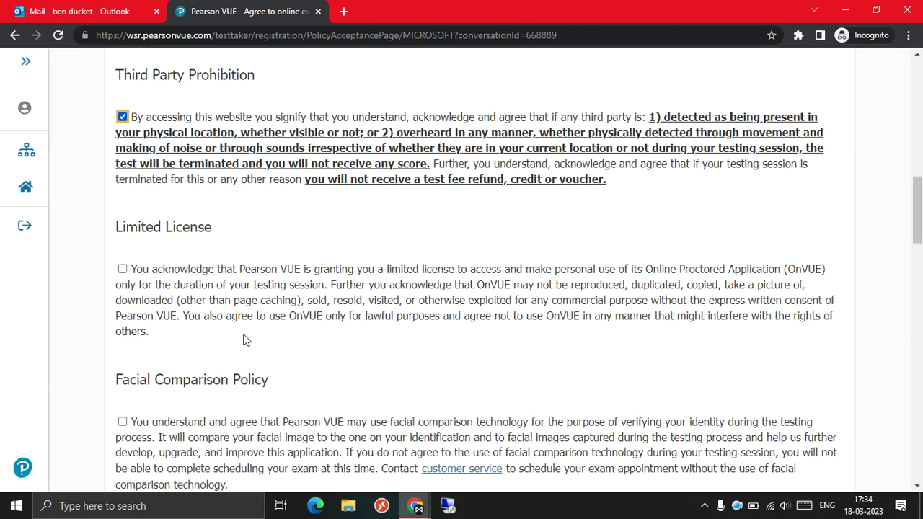
Accept the Limited License and Facial Comparison Policy terms, and agree to the online exam policies
{"action": "left_click", "coordinate": [288, 285]}
{"action": "left_click", "coordinate": [294, 401]}
{"action": "scroll", "coordinate": [553, 366], "scroll_direction": "down", "scroll_amount": 4}
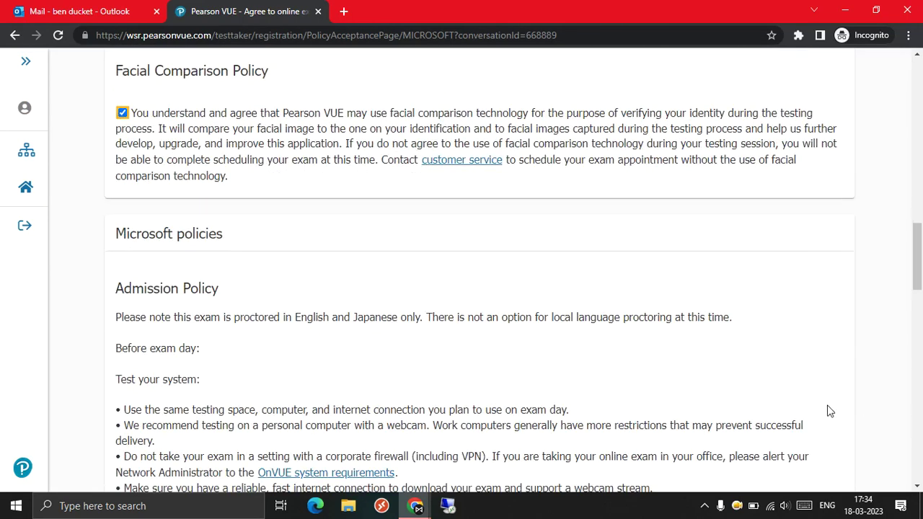
{"action": "scroll", "coordinate": [828, 410], "scroll_direction": "down", "scroll_amount": 15}
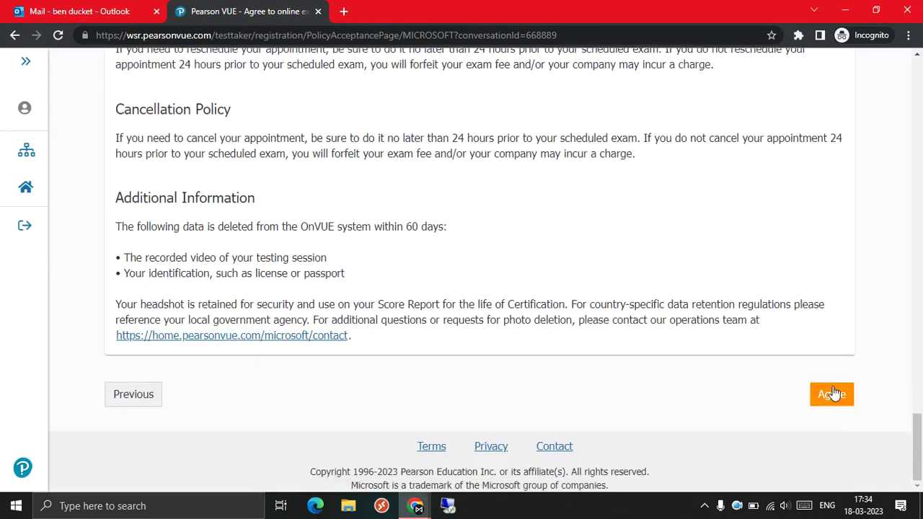
{"action": "left_click", "coordinate": [831, 394]}
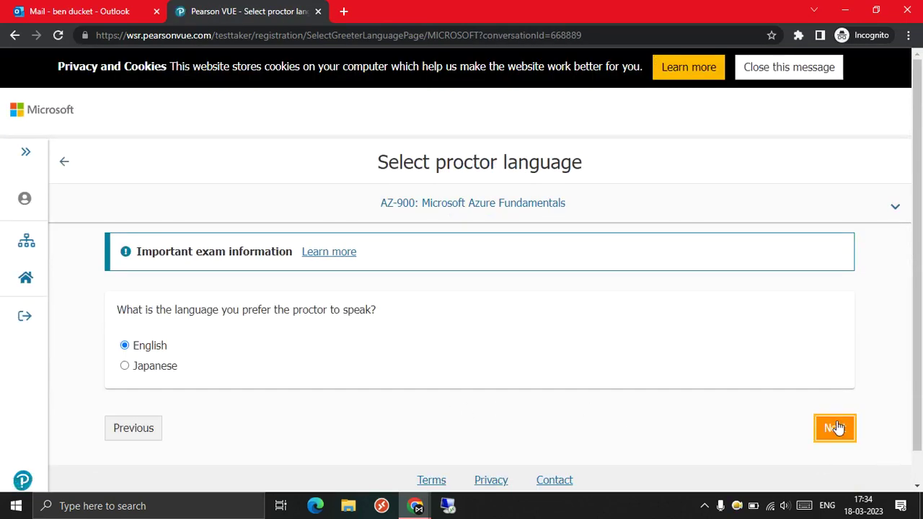
Keep English as the proctor language and book the 8:00 AM Asia/Calcutta-IST appointment on Thursday, March 23, 2023
{"action": "left_click", "coordinate": [834, 428]}
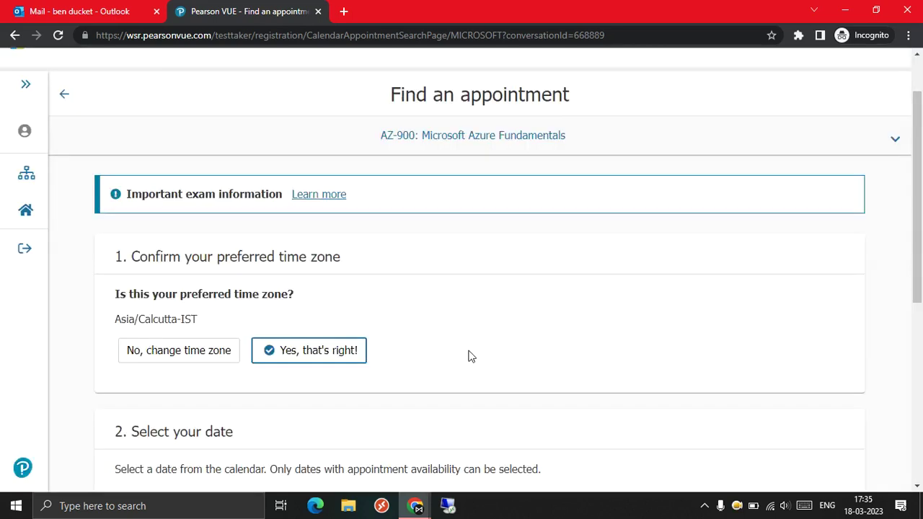
{"action": "scroll", "coordinate": [468, 355], "scroll_direction": "down", "scroll_amount": 4}
{"action": "left_click", "coordinate": [517, 351]}
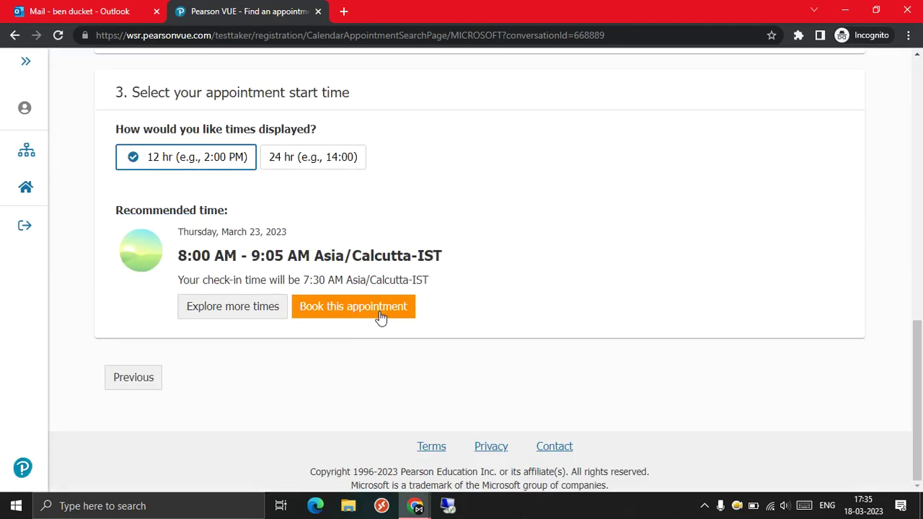
{"action": "left_click", "coordinate": [379, 318]}
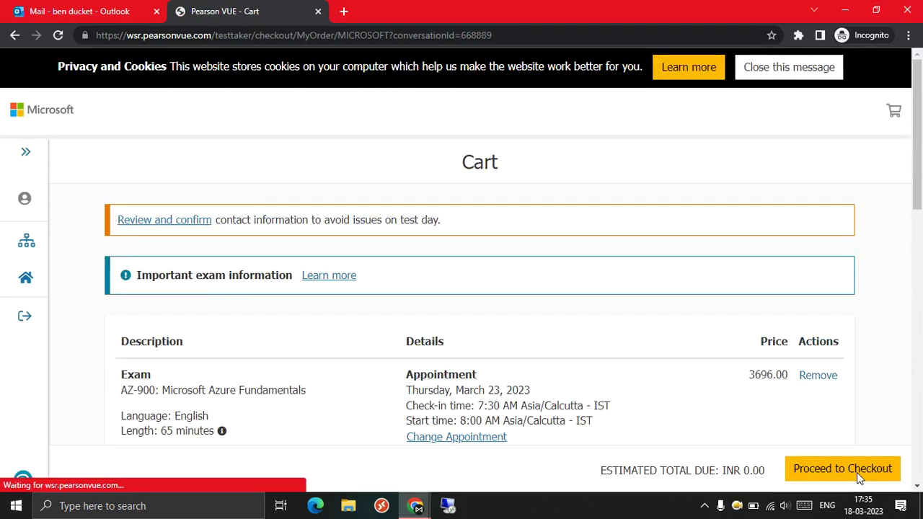
Proceed from the cart to checkout and review the estimated tax and total due in the order total
{"action": "left_click", "coordinate": [856, 472]}
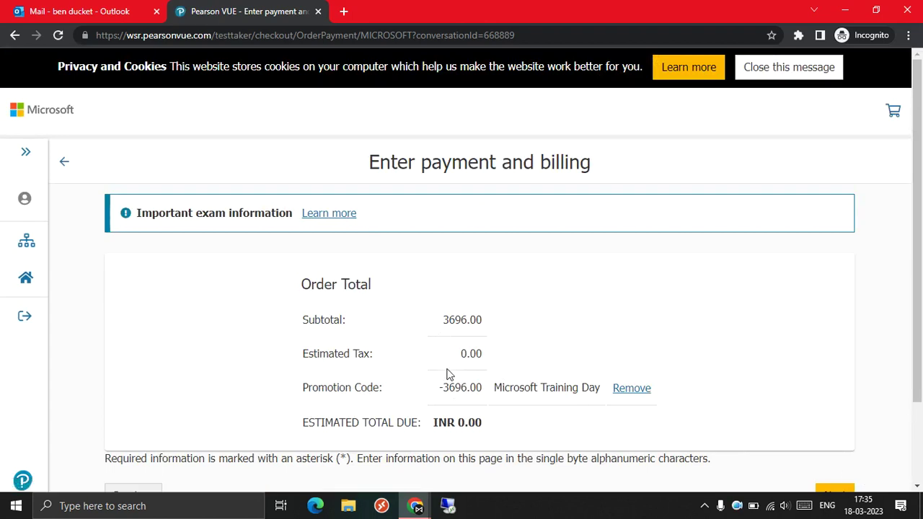
{"action": "left_click_drag", "start_coordinate": [457, 354], "coordinate": [498, 354]}
{"action": "left_click_drag", "start_coordinate": [309, 429], "coordinate": [491, 431]}
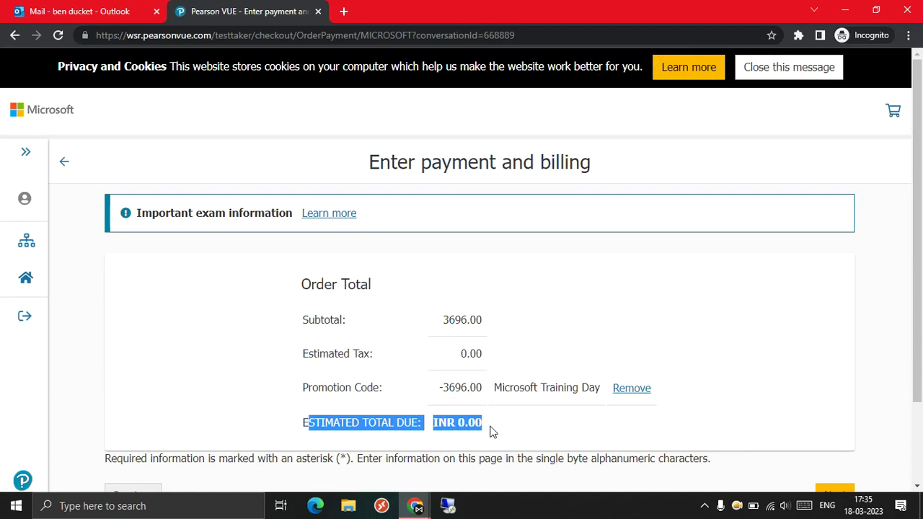
{"action": "left_click", "coordinate": [330, 433]}
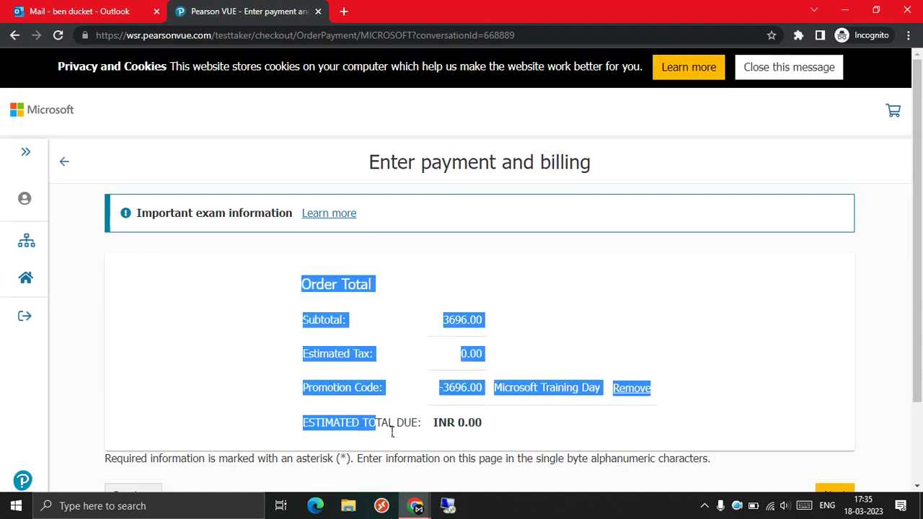